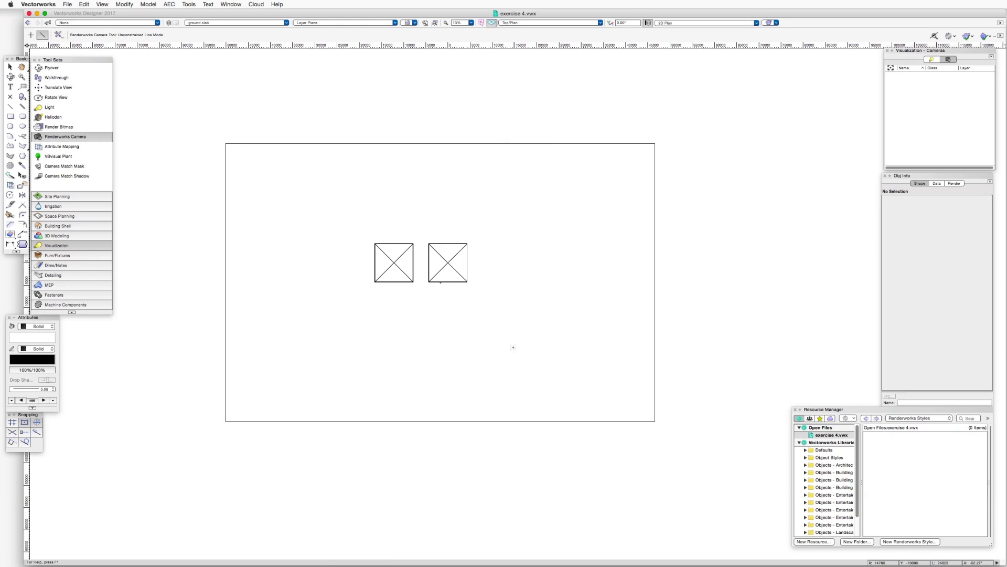
Place a Renderworks camera in front of the two houses, aim it at them, and view through it.
left_click(513, 352)
left_click(434, 254)
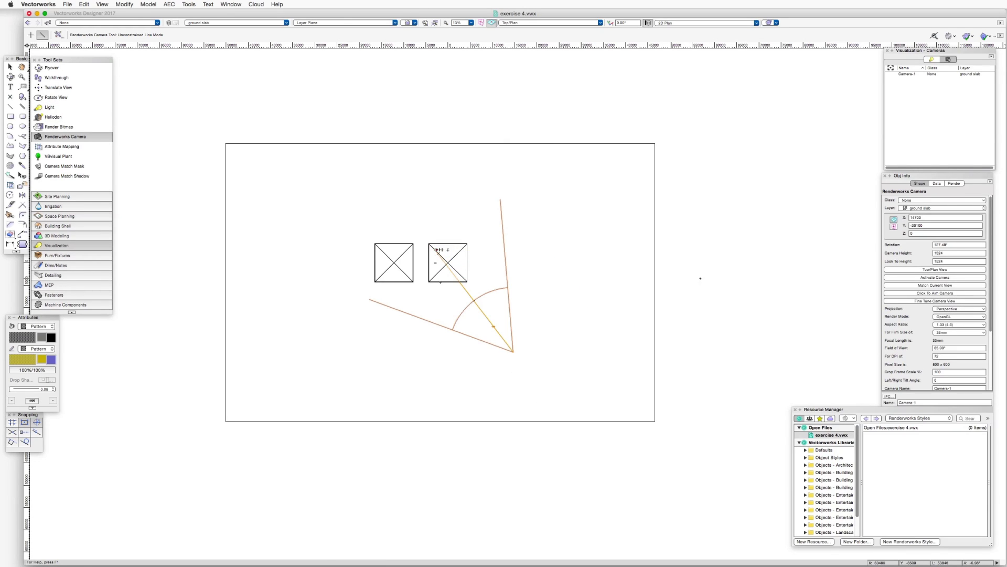
left_click(899, 302)
left_click(544, 348)
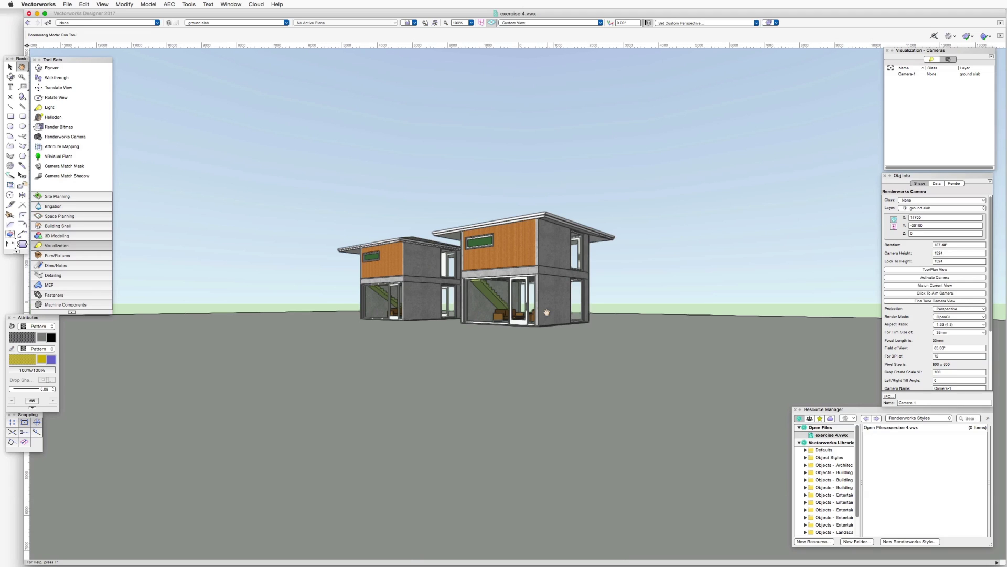
Rotate and pan the camera view to reframe the houses, then zoom in and out to inspect them.
mouse_move(546, 312)
left_mouse_down()
mouse_move(430, 300)
mouse_move(539, 318)
left_mouse_up()
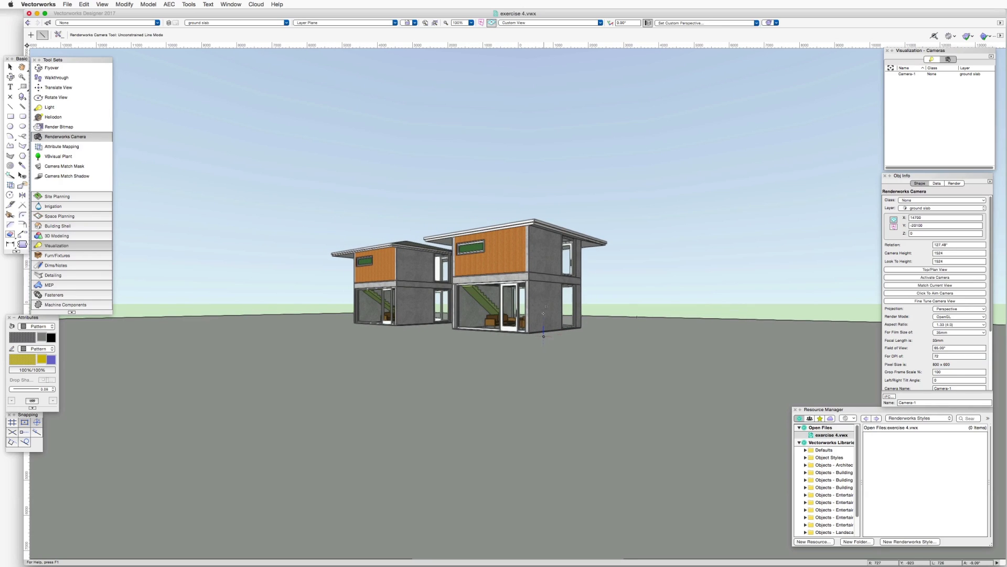
left_click_drag(540, 298, 285, 297)
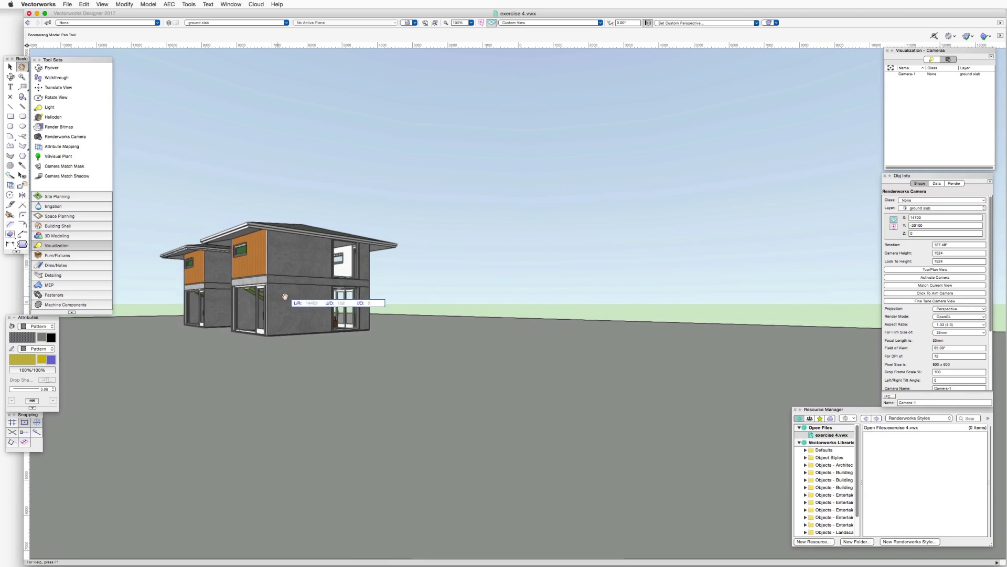
scroll(284, 296, "up", 5)
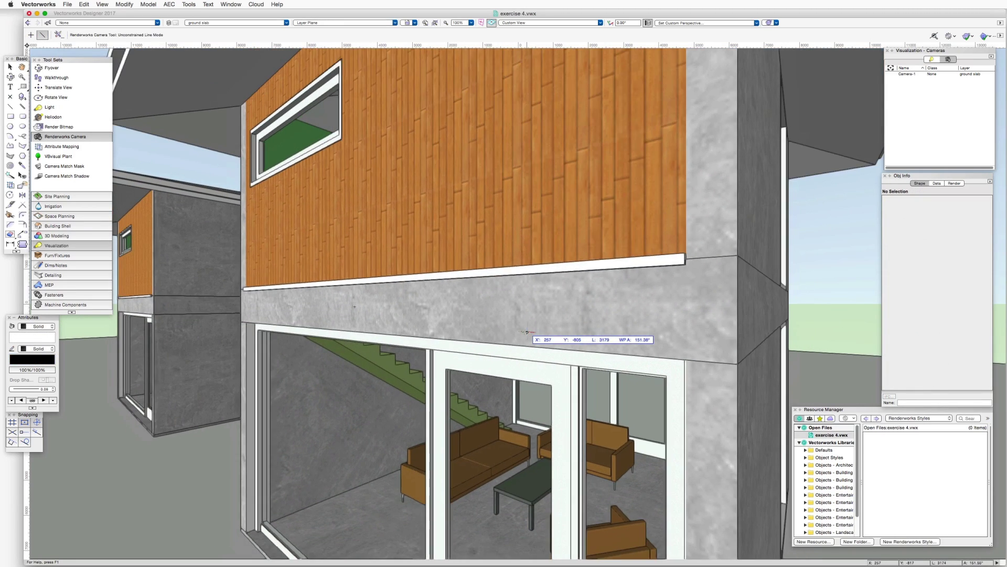
scroll(527, 331, "down", 5)
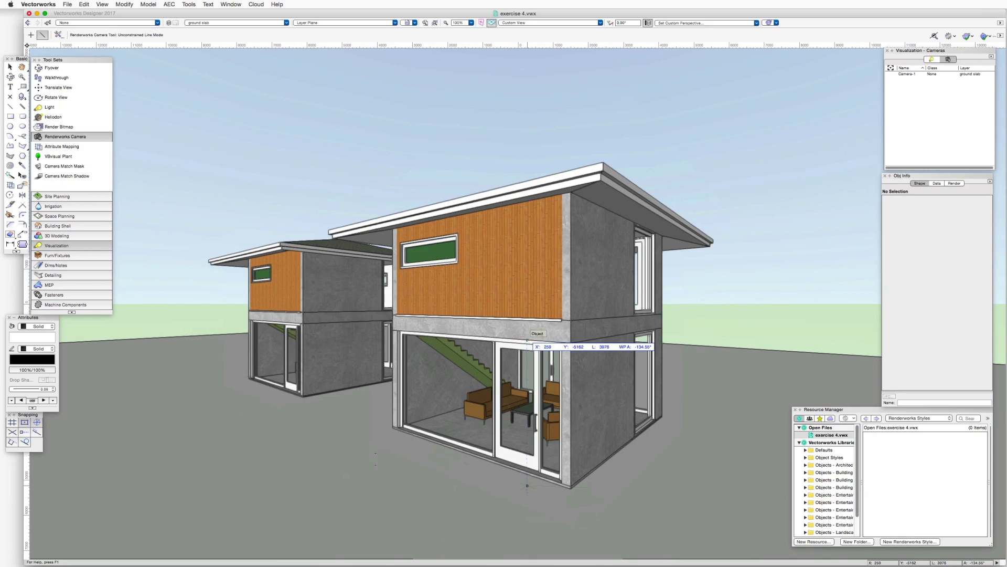
scroll(185, 313, "up", 3)
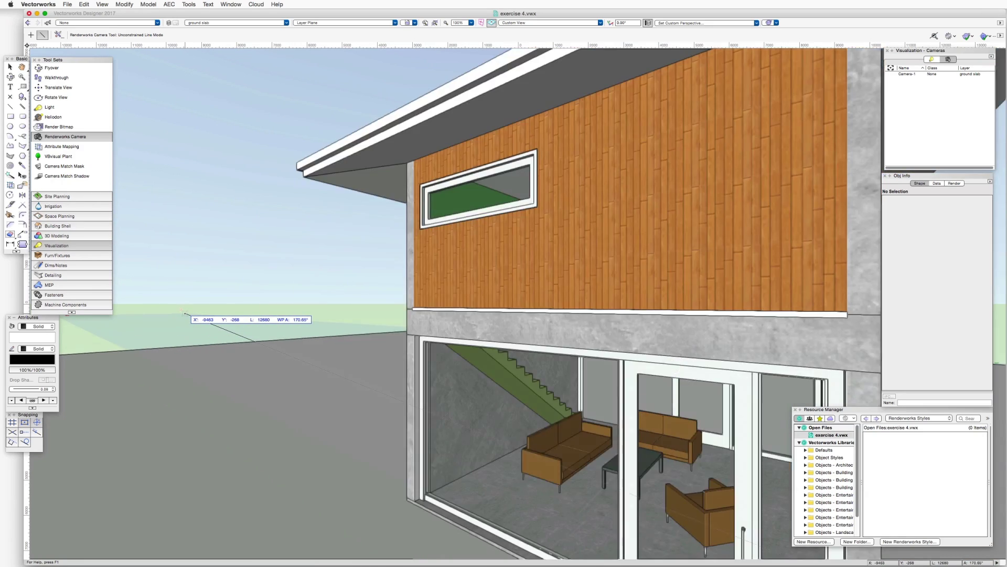
scroll(185, 313, "down", 3)
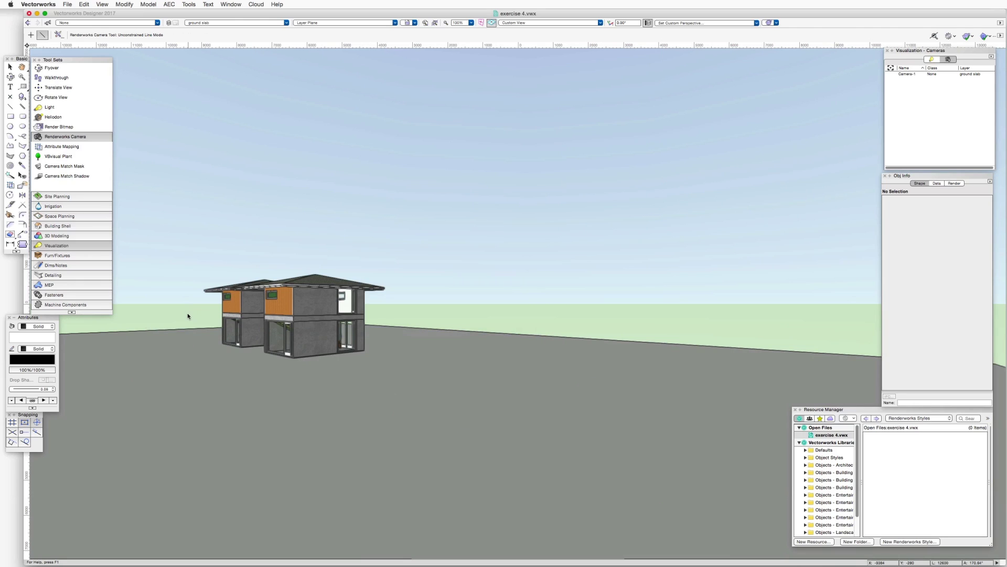
Switch back to the Selection tool and select the ground slab.
key("x")
scroll(386, 323, "up", 1)
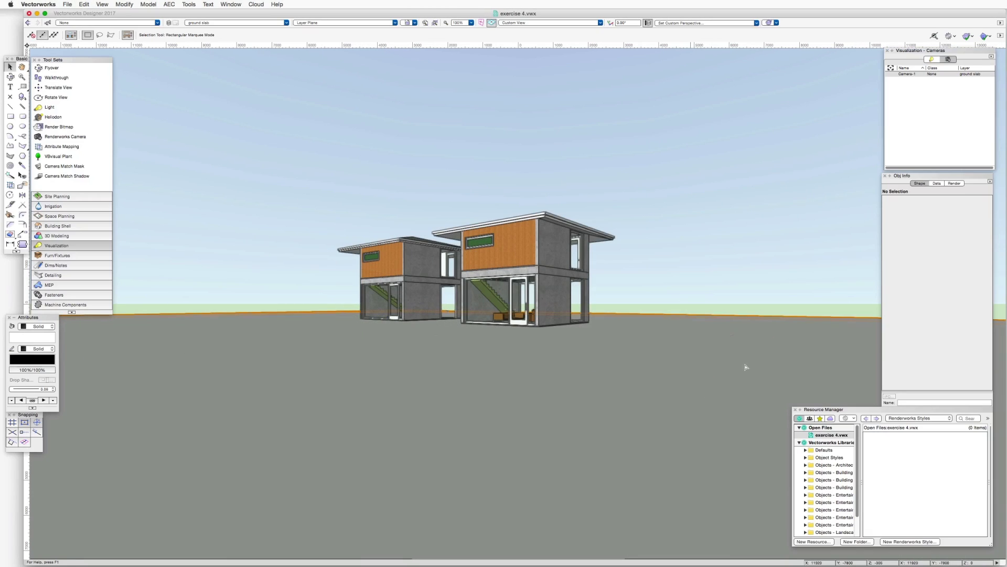
left_click(752, 337)
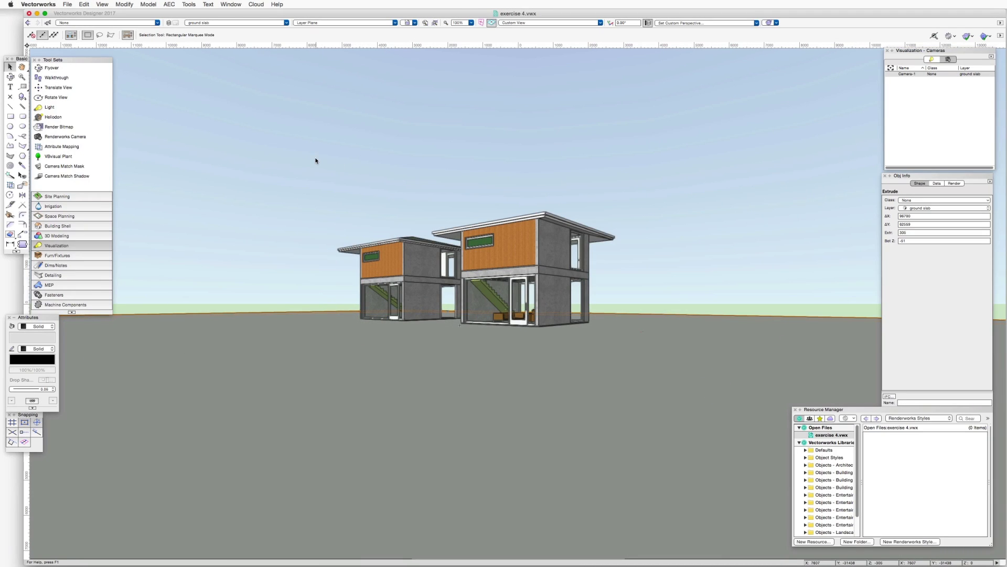
Turn on Cropped perspective in the document preferences.
left_click(69, 5)
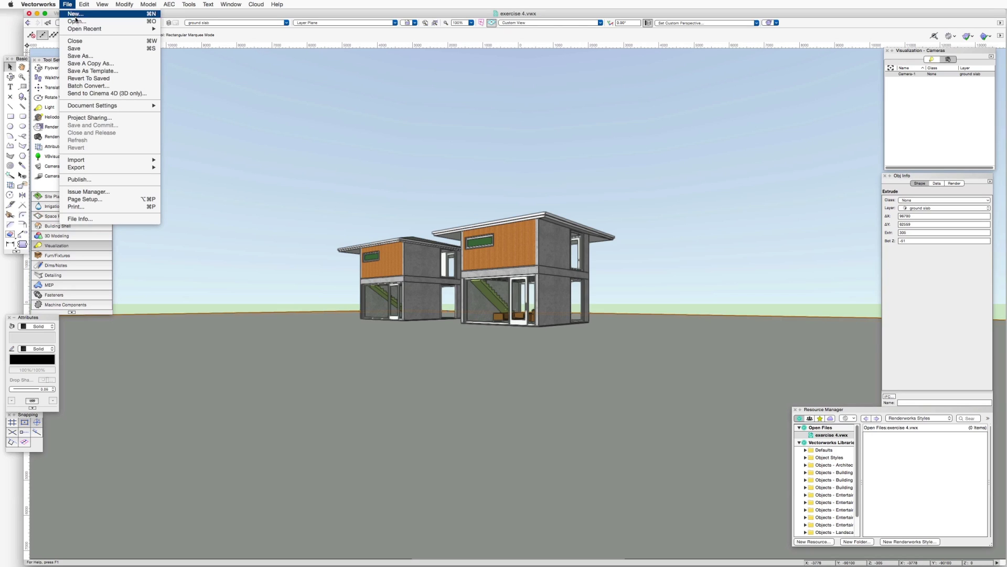
mouse_move(105, 106)
left_click(184, 106)
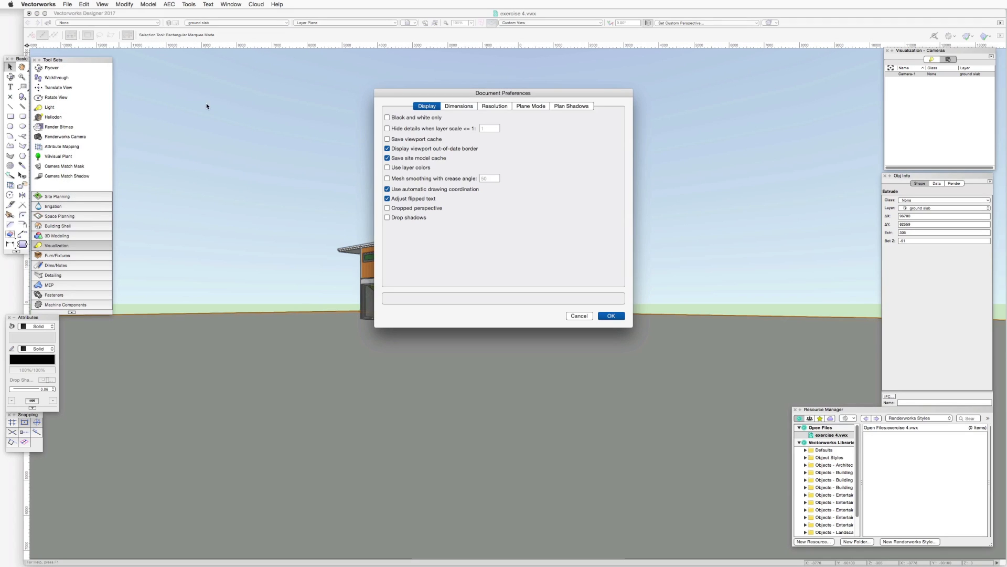
left_click(432, 209)
left_click(608, 314)
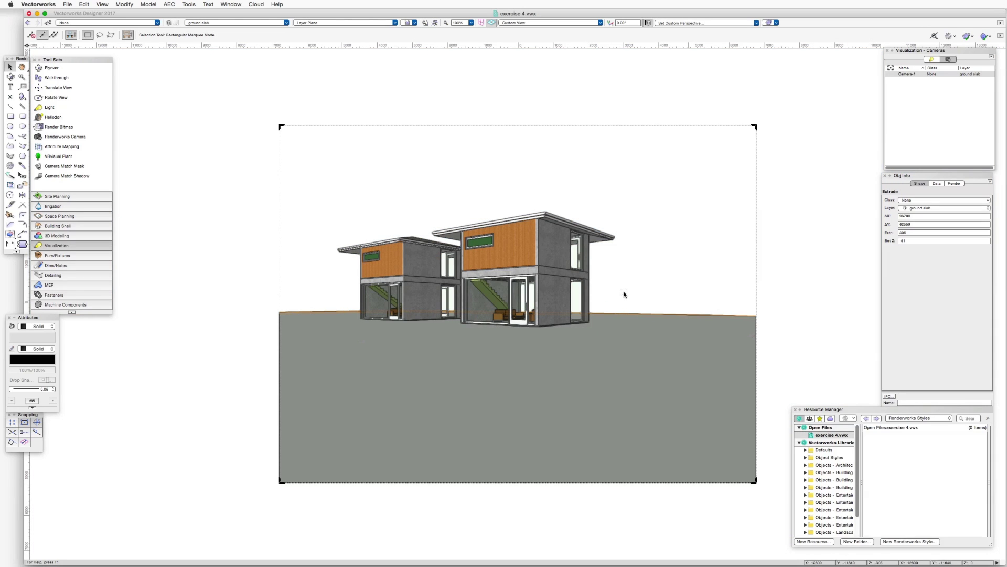
Zoom out to about 84% and pan so the whole cropped camera frame fits the window.
middle_click_drag(625, 293, 462, 253)
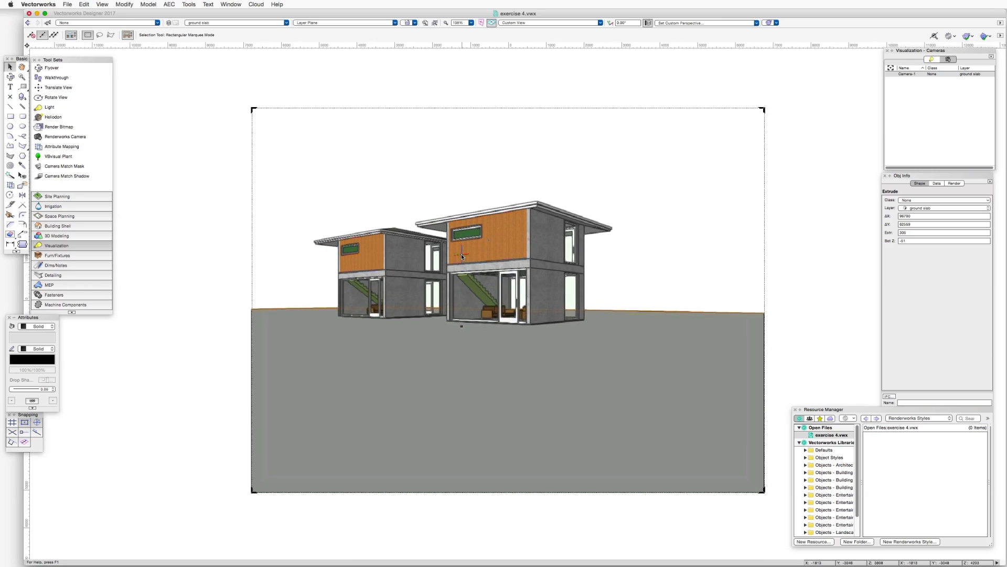
scroll(461, 254, "down", 3)
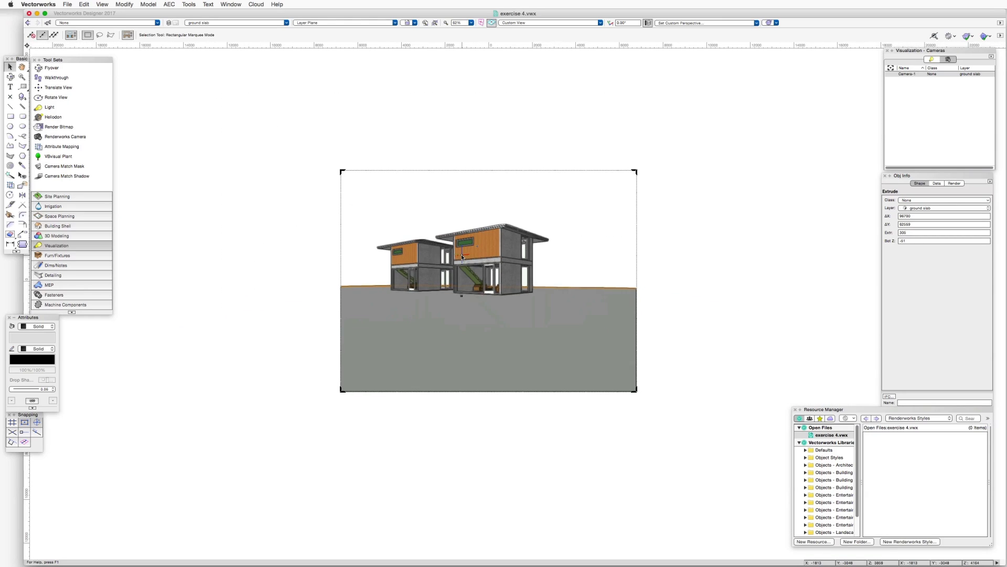
scroll(461, 255, "down", 1)
scroll(479, 264, "up", 3)
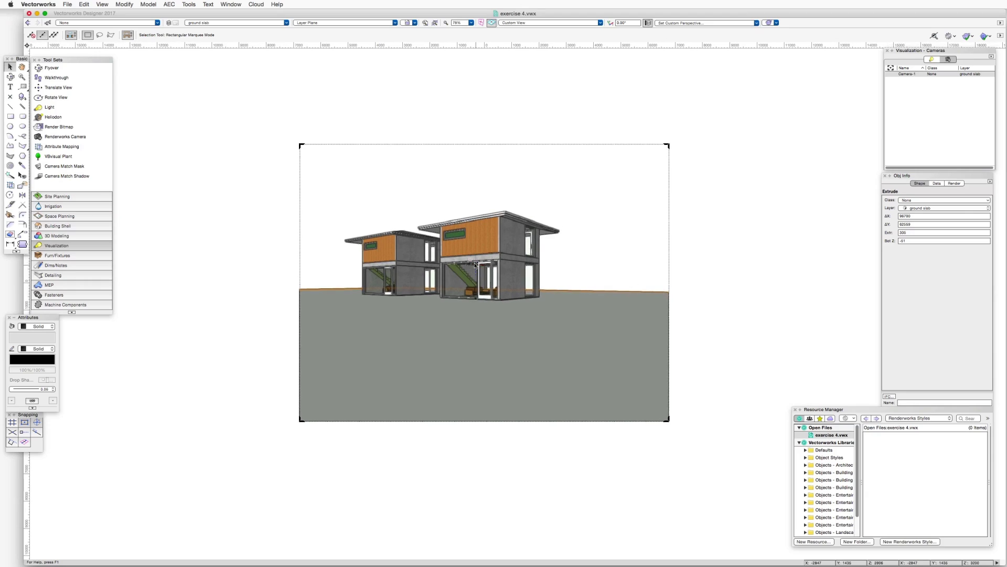
scroll(479, 265, "up", 1)
mouse_move(457, 262)
middle_mouse_down()
mouse_move(322, 304)
mouse_move(405, 263)
mouse_move(540, 254)
mouse_move(566, 281)
mouse_move(535, 254)
mouse_move(481, 238)
mouse_move(461, 249)
middle_mouse_up()
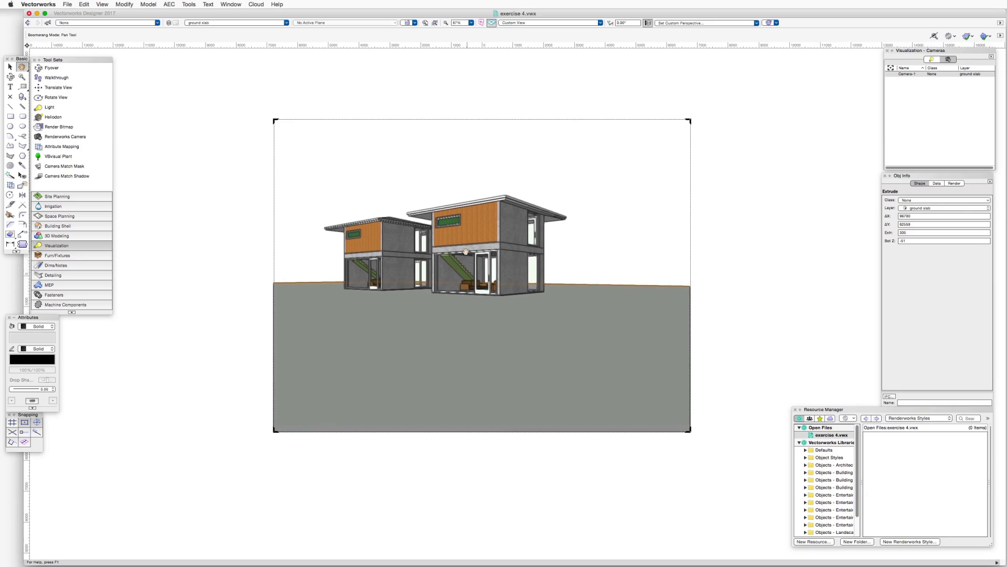
scroll(448, 241, "up", 1)
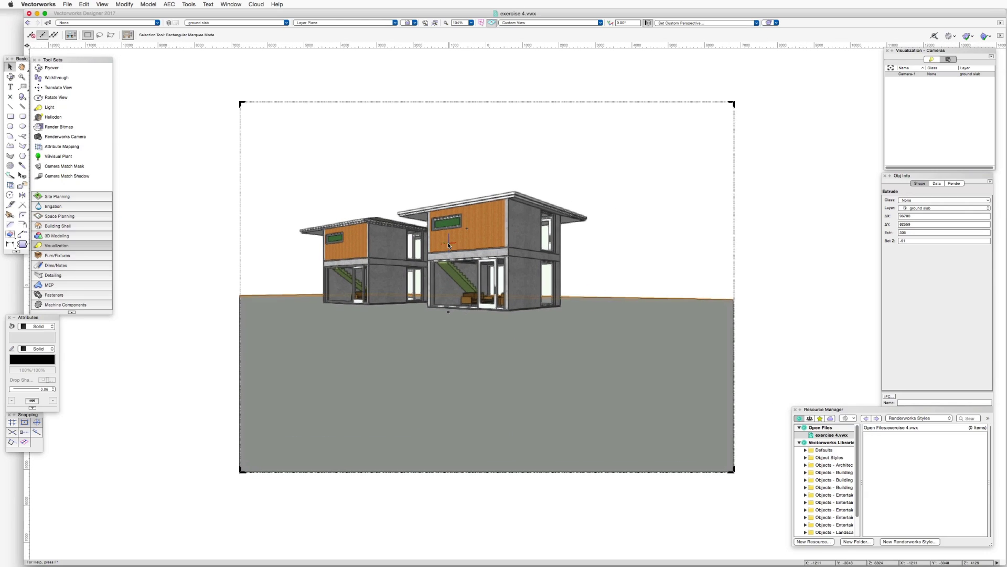
scroll(448, 241, "down", 1)
scroll(448, 241, "up", 2)
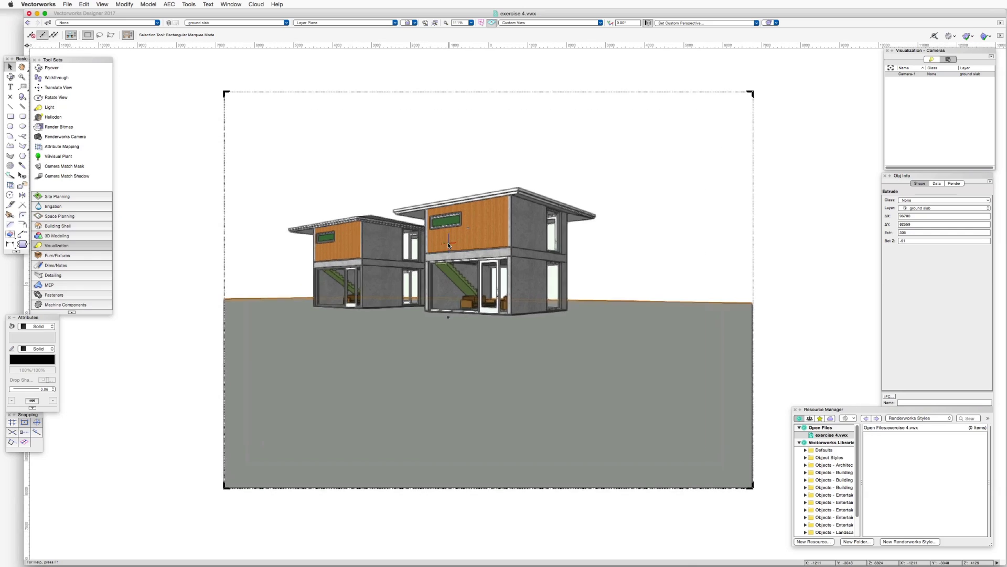
scroll(448, 241, "down", 3)
mouse_move(448, 241)
middle_mouse_down()
mouse_move(457, 236)
mouse_move(449, 263)
middle_mouse_up()
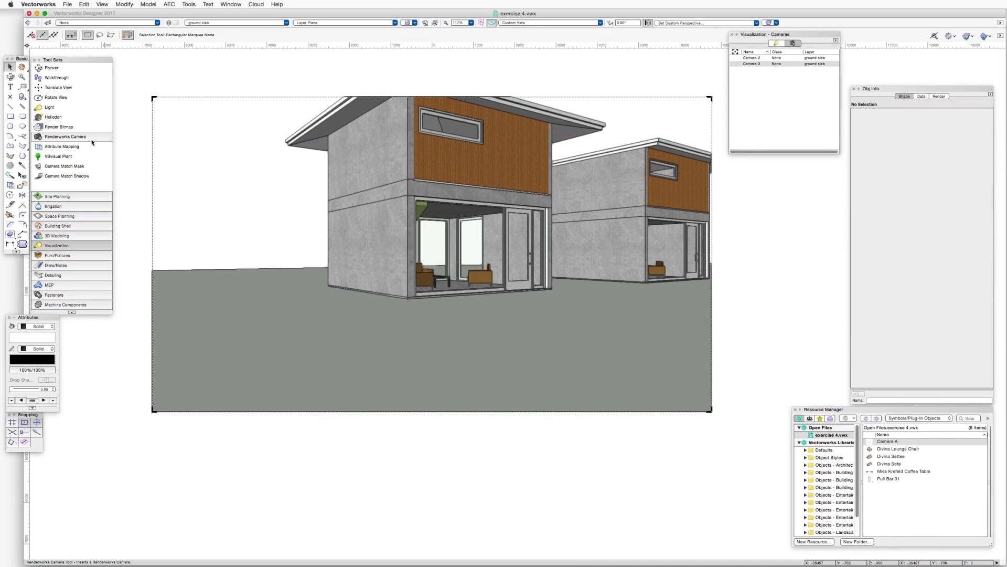
Fly, walk and translate the perspective view in toward the nearer house's ground floor.
left_click(52, 68)
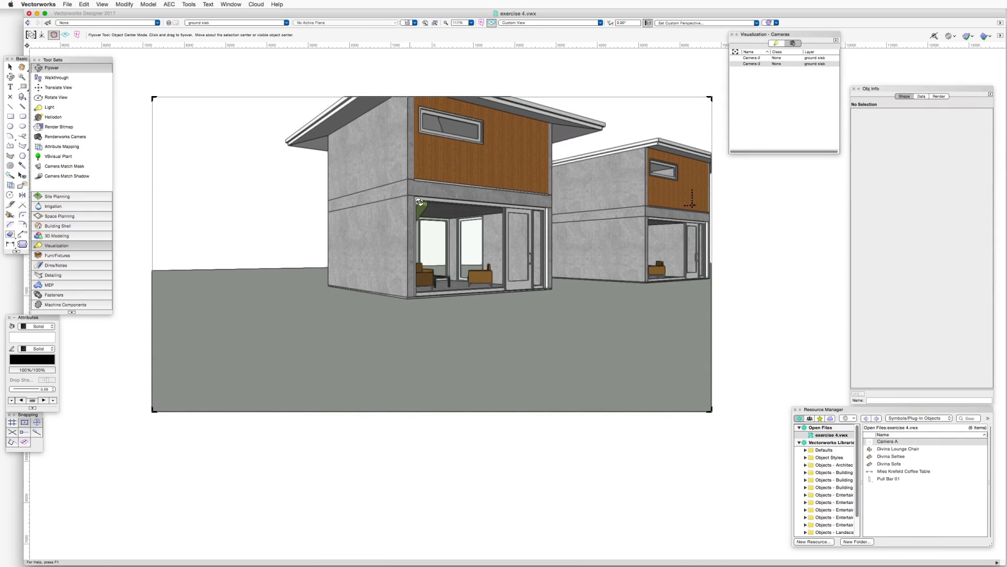
left_click_drag(420, 200, 281, 171)
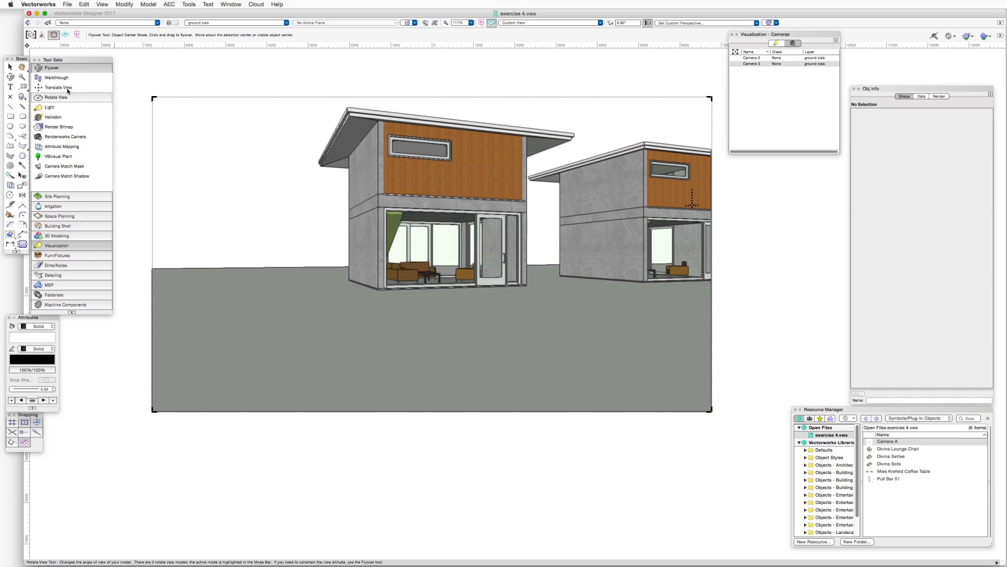
left_click(56, 77)
mouse_move(548, 226)
left_mouse_down()
mouse_move(572, 207)
mouse_move(576, 173)
mouse_move(560, 152)
mouse_move(612, 199)
mouse_move(556, 225)
left_mouse_up()
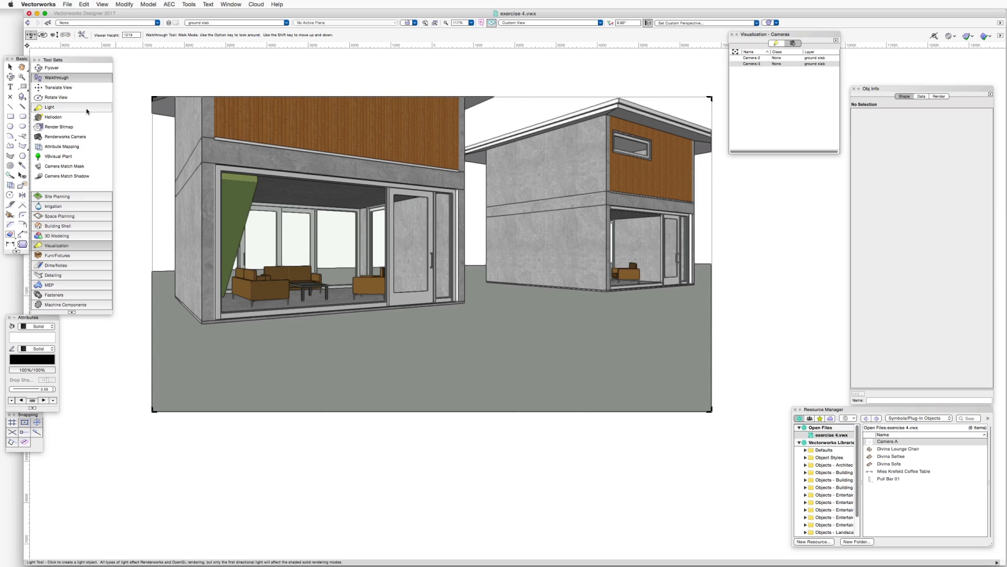
left_click(58, 87)
left_click_drag(339, 181, 387, 199)
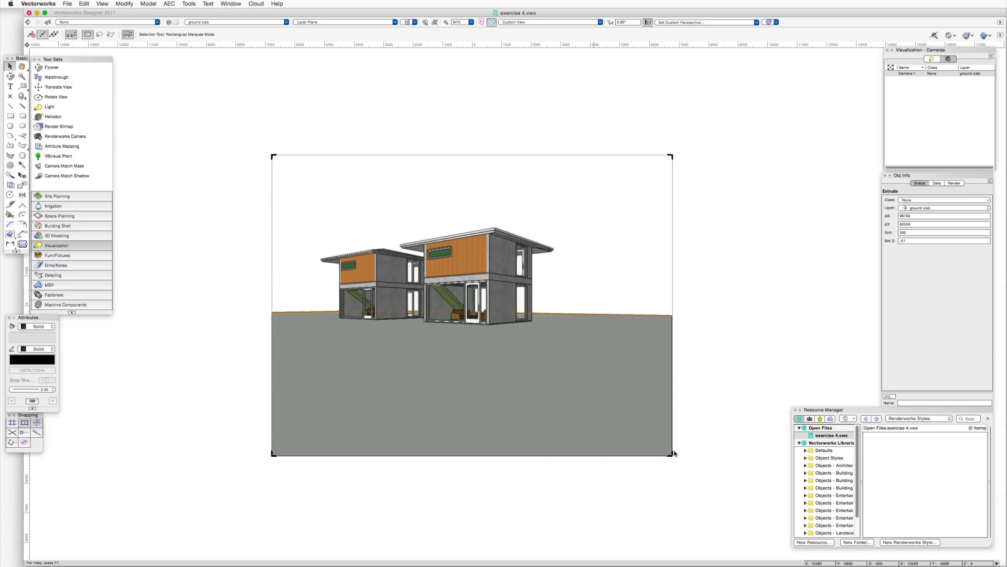
Drag the crop frame's bottom-right corner inward to frame the two houses more tightly.
left_click_drag(671, 454, 638, 429)
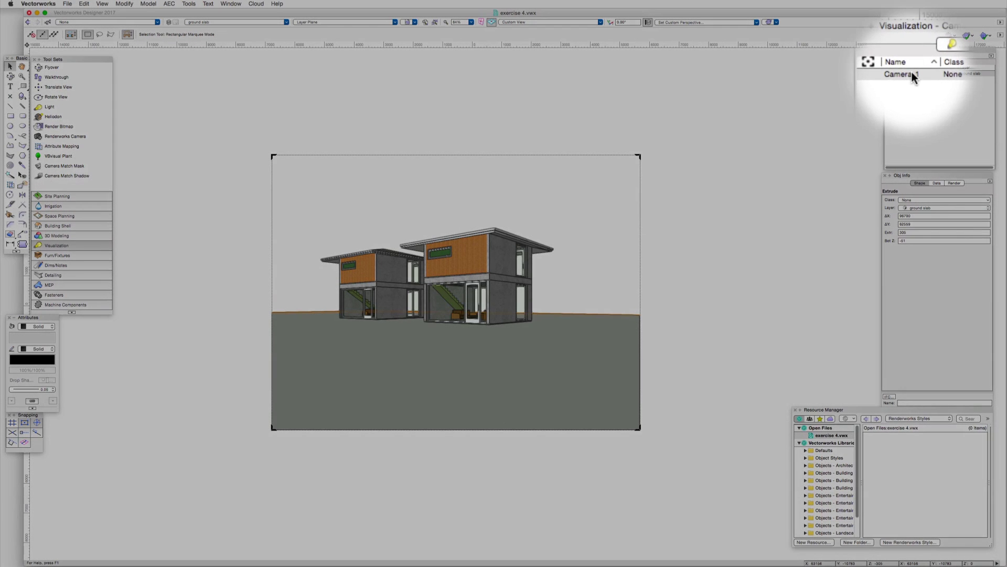
Edit Camera-1 to 72 DPI with a 1.78 (16:9) aspect ratio and activate it.
right_click(912, 74)
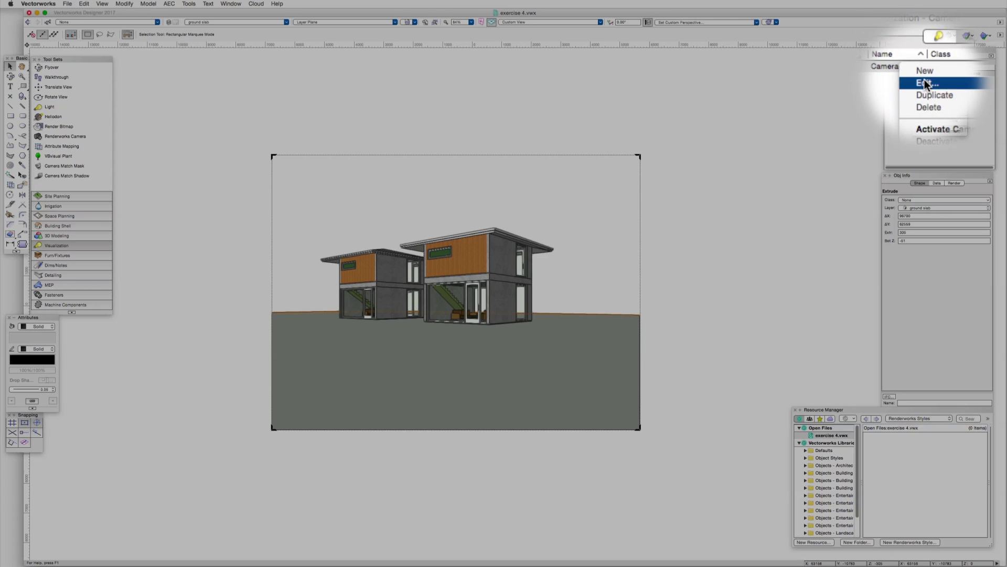
left_click(925, 83)
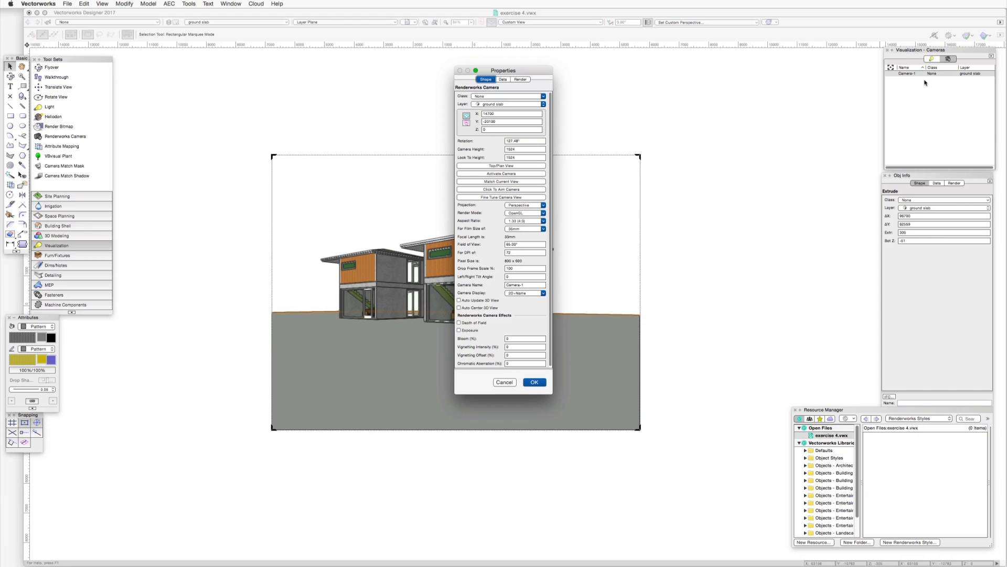
left_click(508, 252)
type("72")
left_click(519, 220)
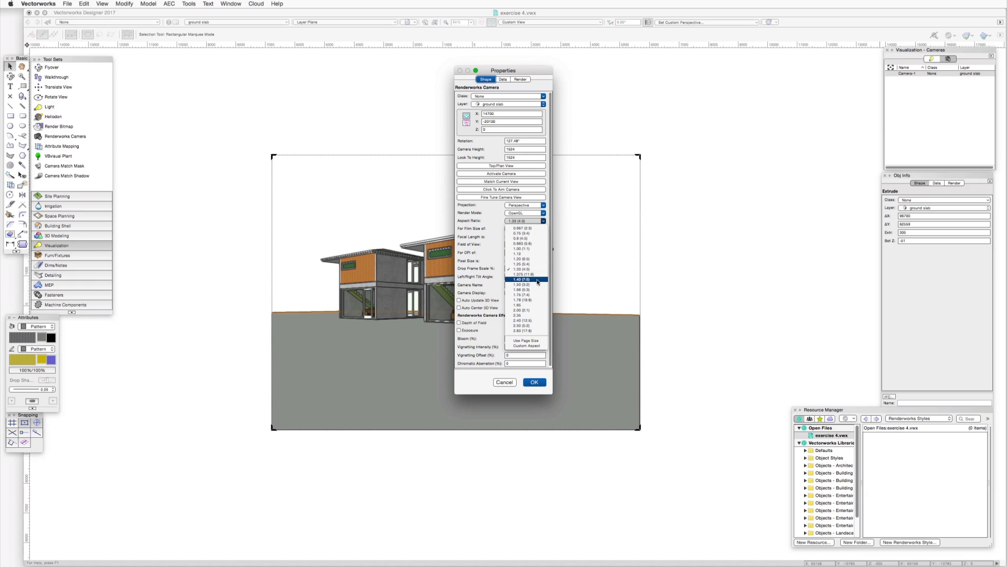
left_click(536, 301)
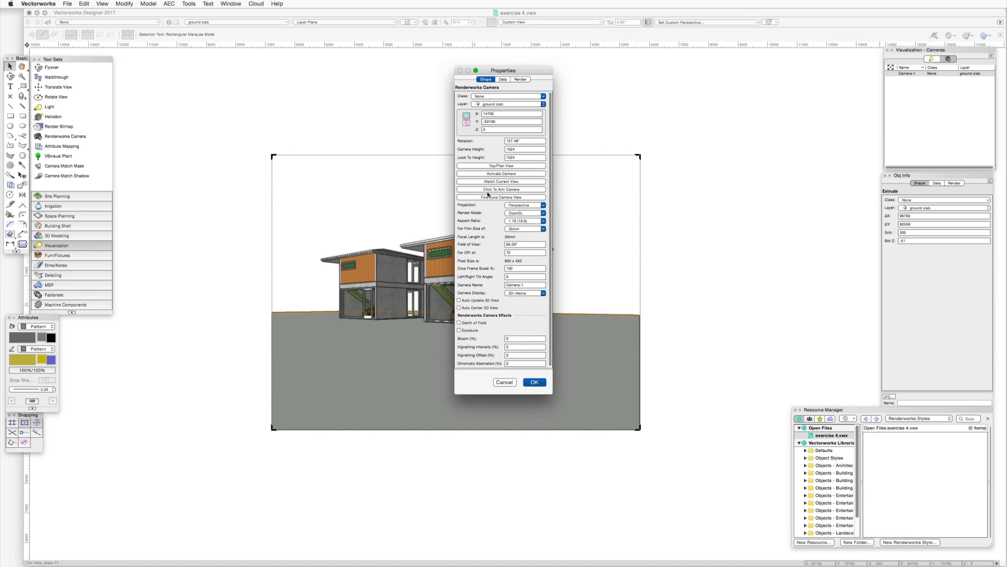
left_click(494, 173)
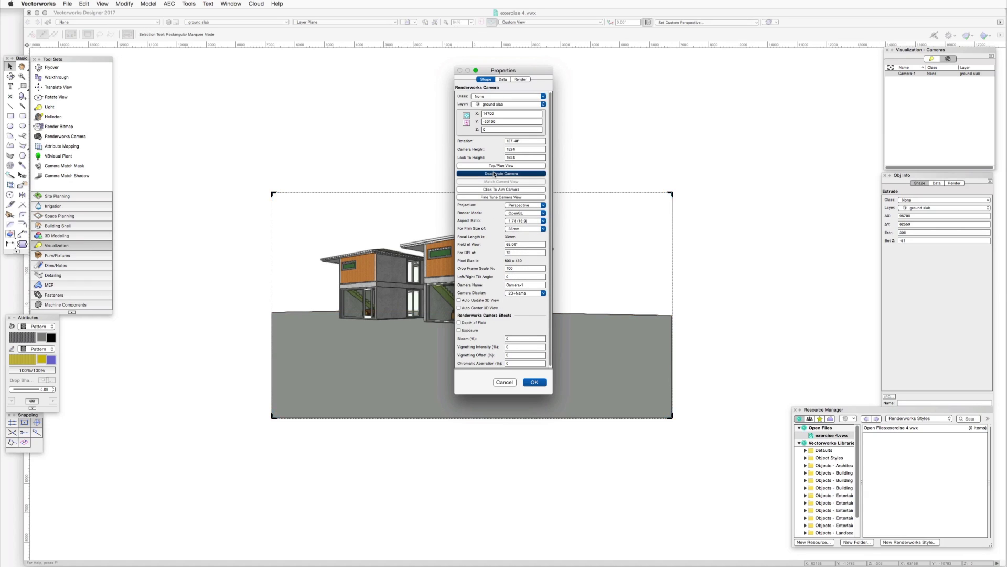
left_click(534, 382)
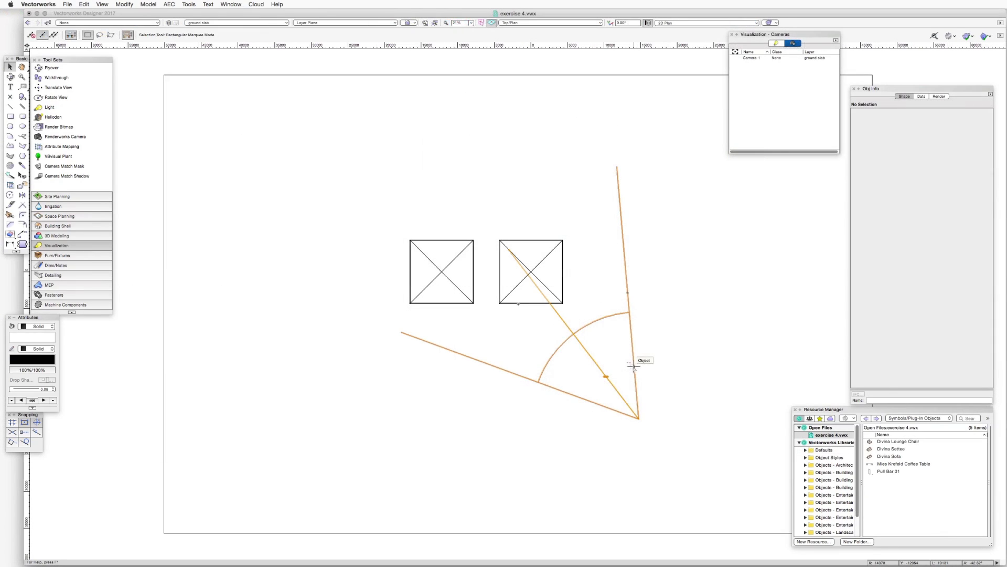
Select the camera in Top/Plan view to show its sight lines over both houses.
left_click(635, 362)
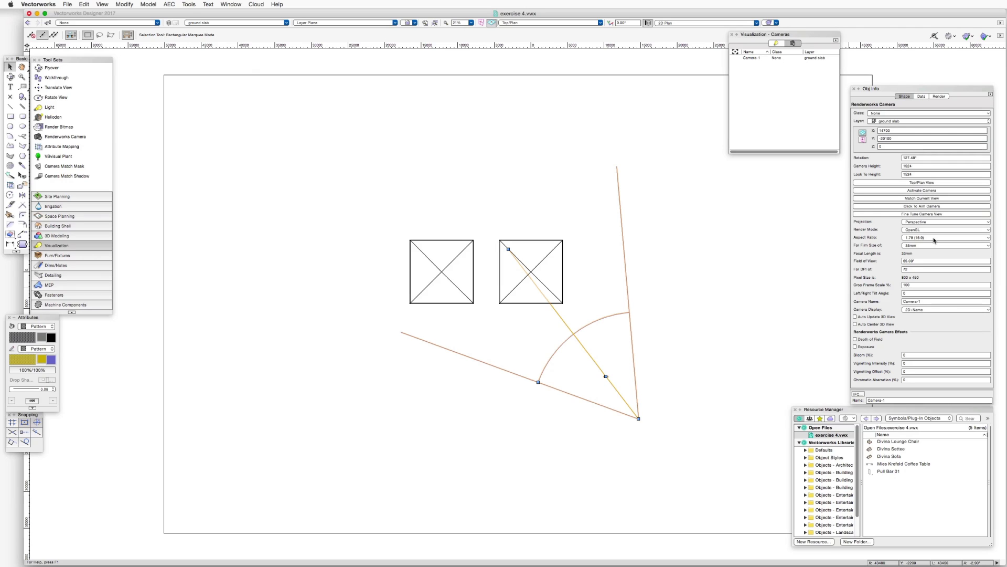
Create a symbol from the camera named 'Camera A'.
left_click(125, 4)
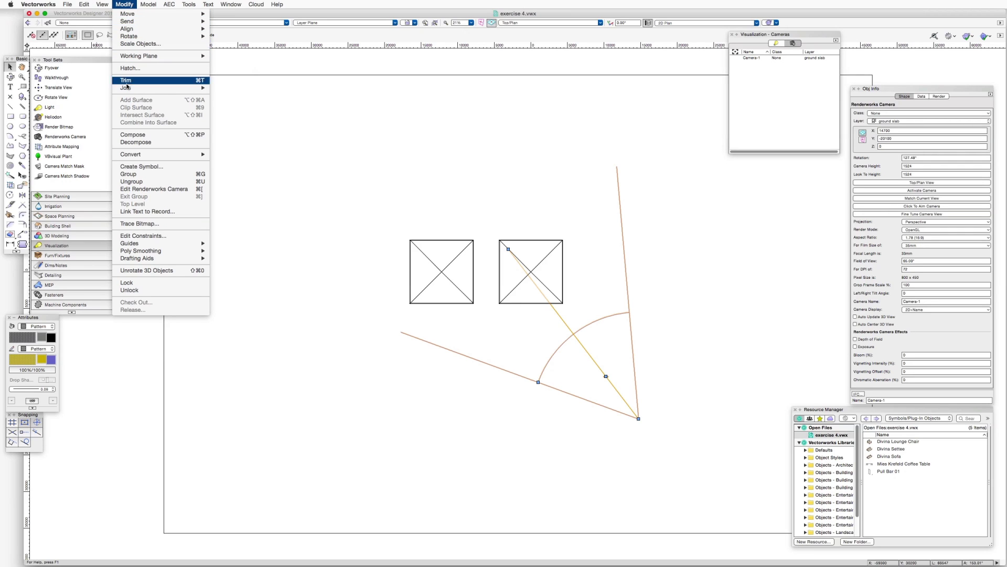
left_click(140, 166)
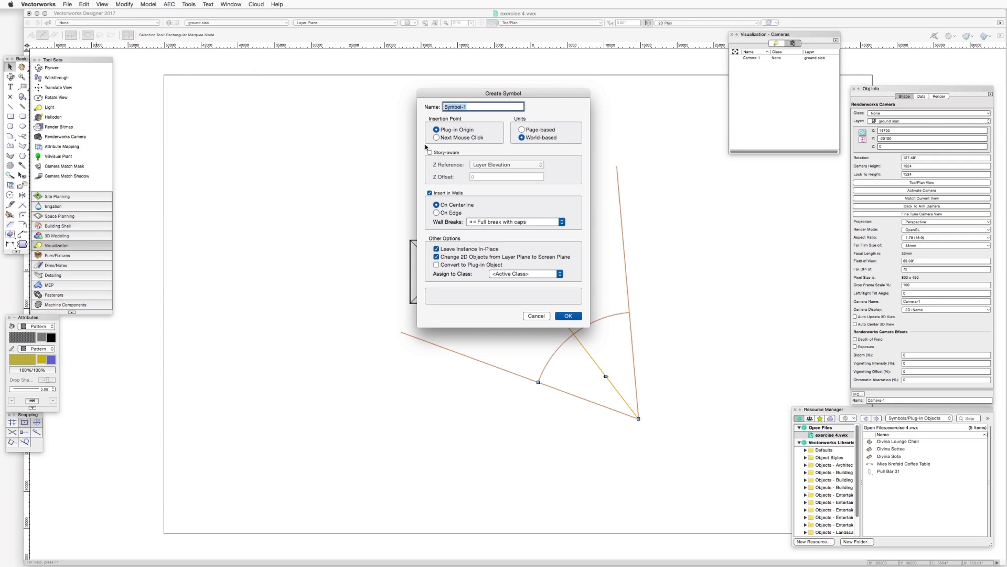
type("Camera A")
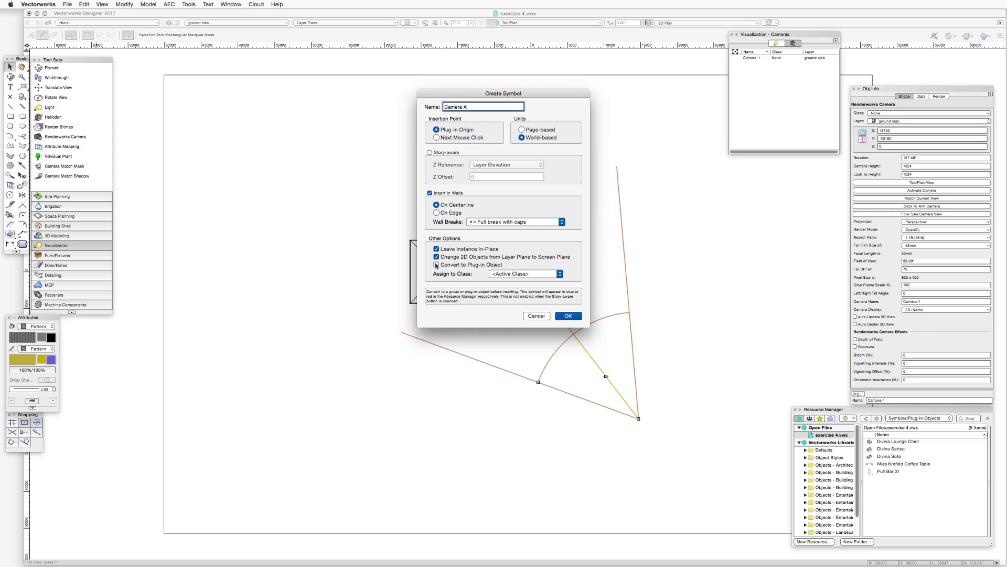
left_click(568, 316)
left_click(596, 287)
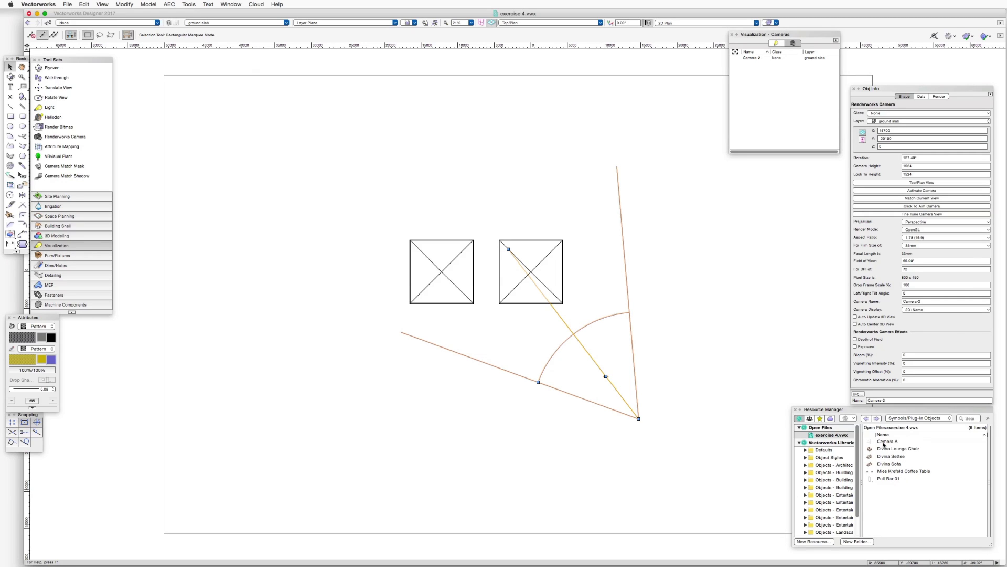
Place a Camera A instance on the plan aimed past the left house and fine-tune its view.
left_click_drag(883, 444, 382, 381)
left_click_drag(243, 204, 467, 233)
left_click(872, 214)
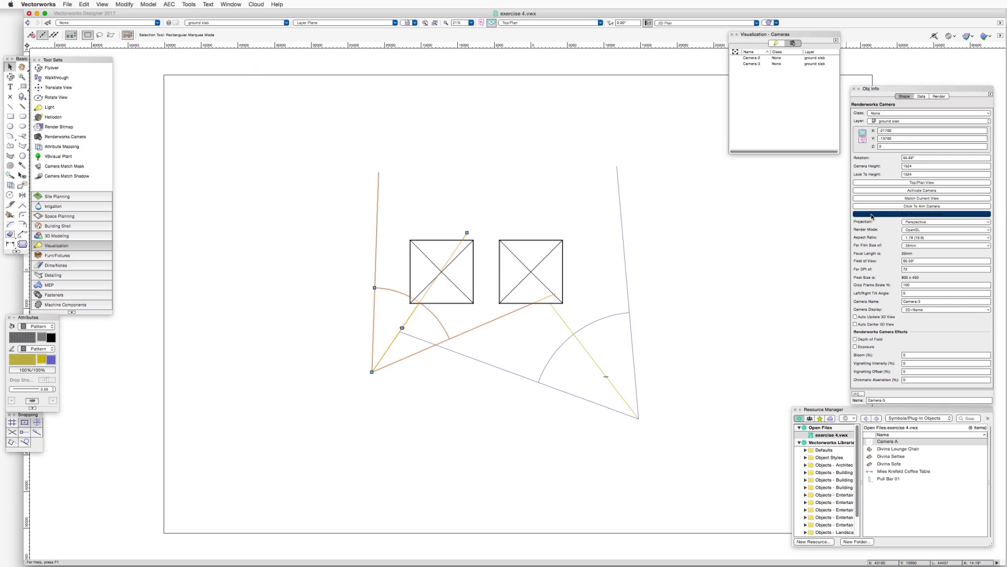